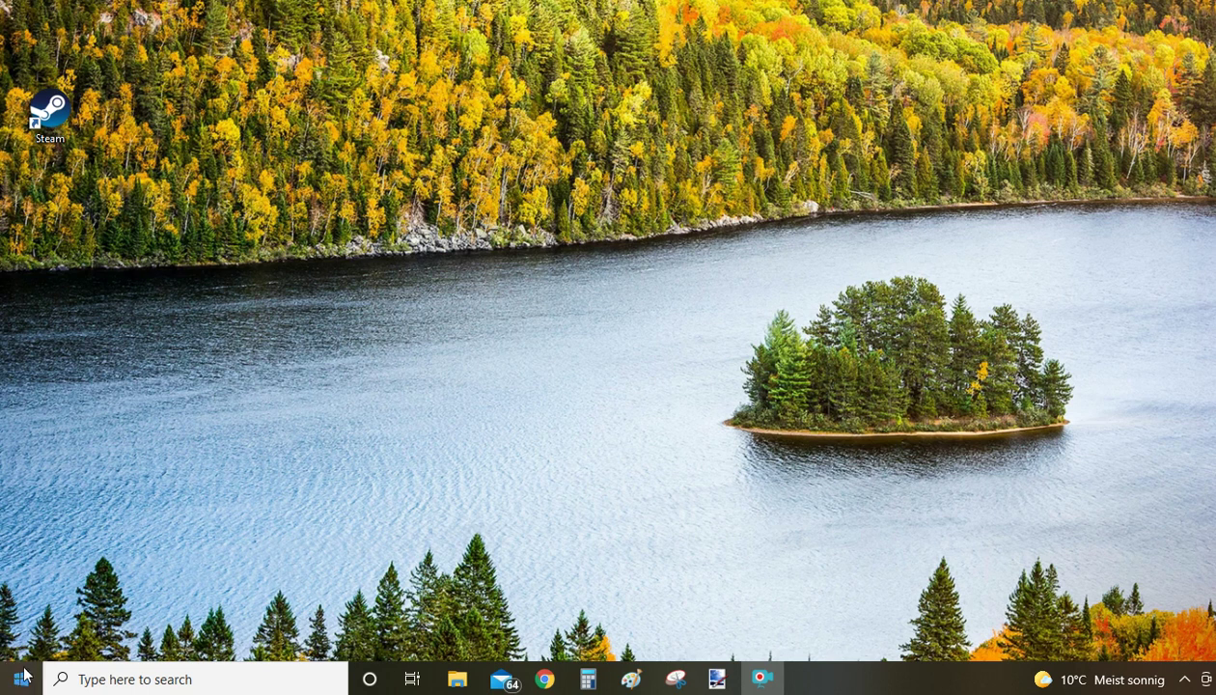
Step: Launch Uninstall vJoy from the vJoy folder among all installed programs, and decline the removal
{"action": "left_click", "coordinate": [21, 680]}
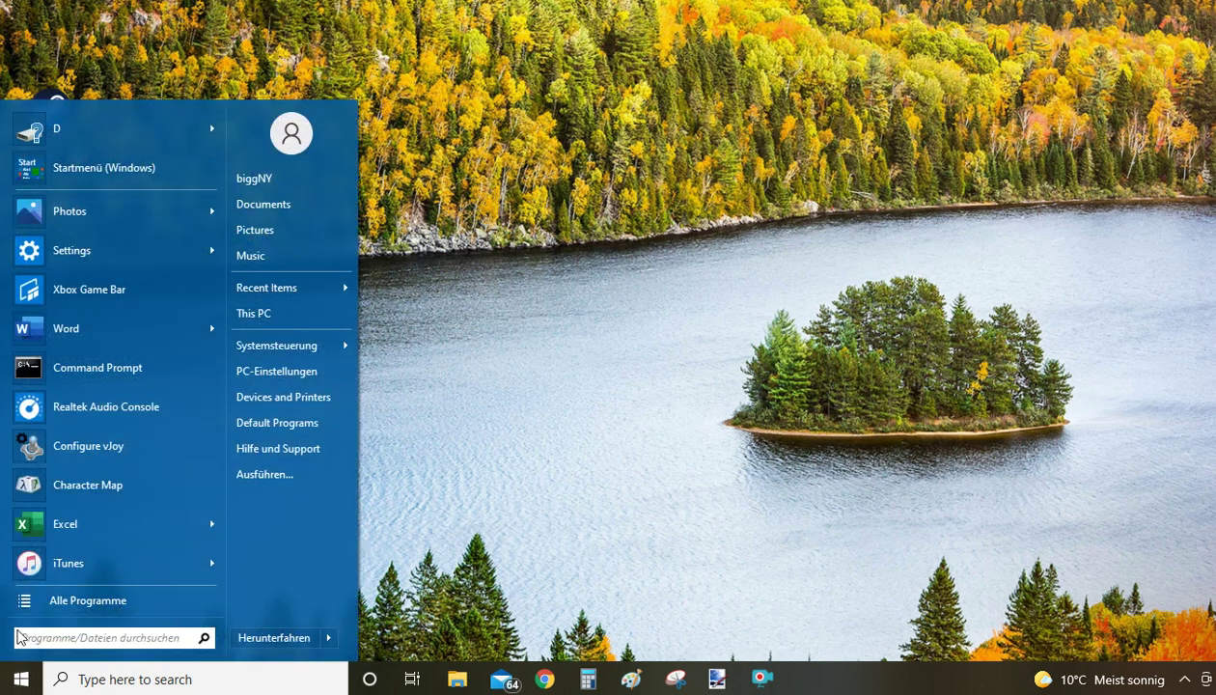
{"action": "left_click", "coordinate": [95, 598]}
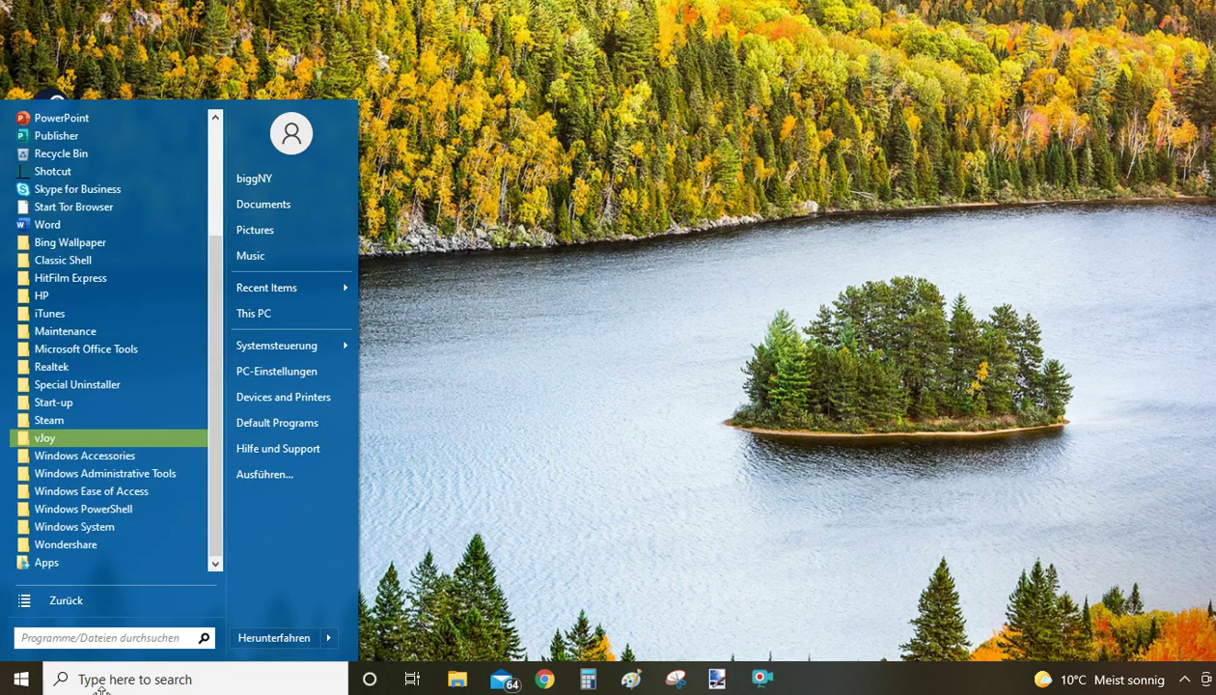
{"action": "left_click", "coordinate": [61, 601]}
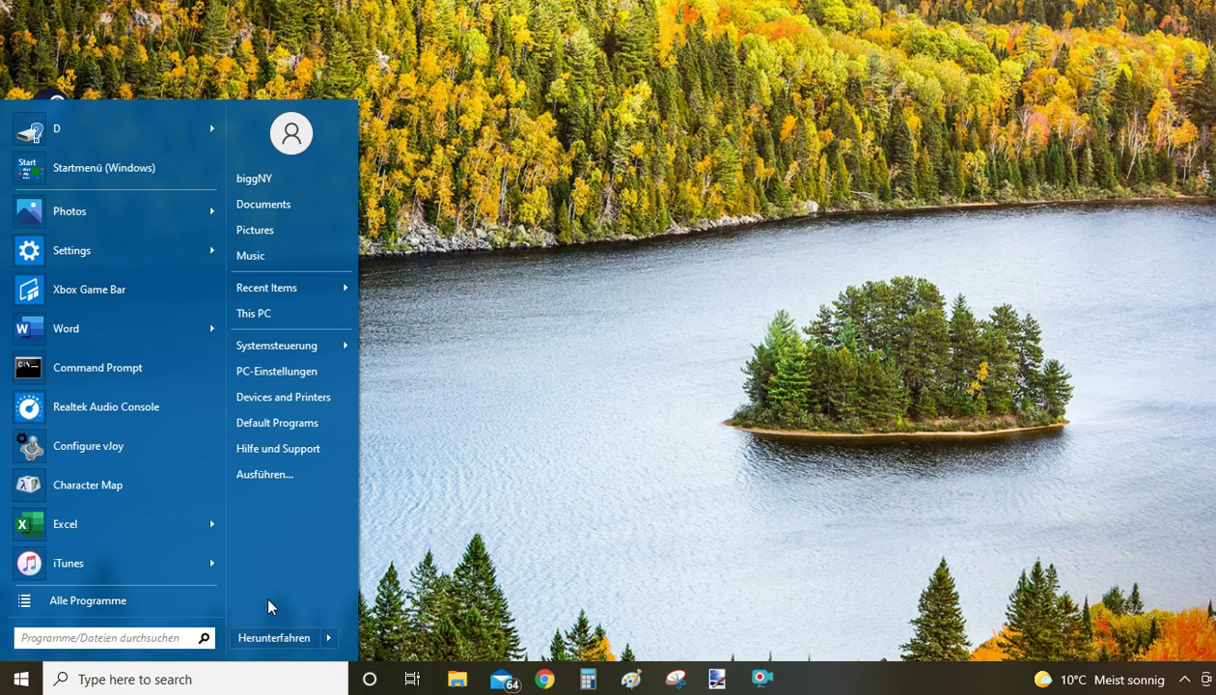
{"action": "left_click", "coordinate": [84, 600]}
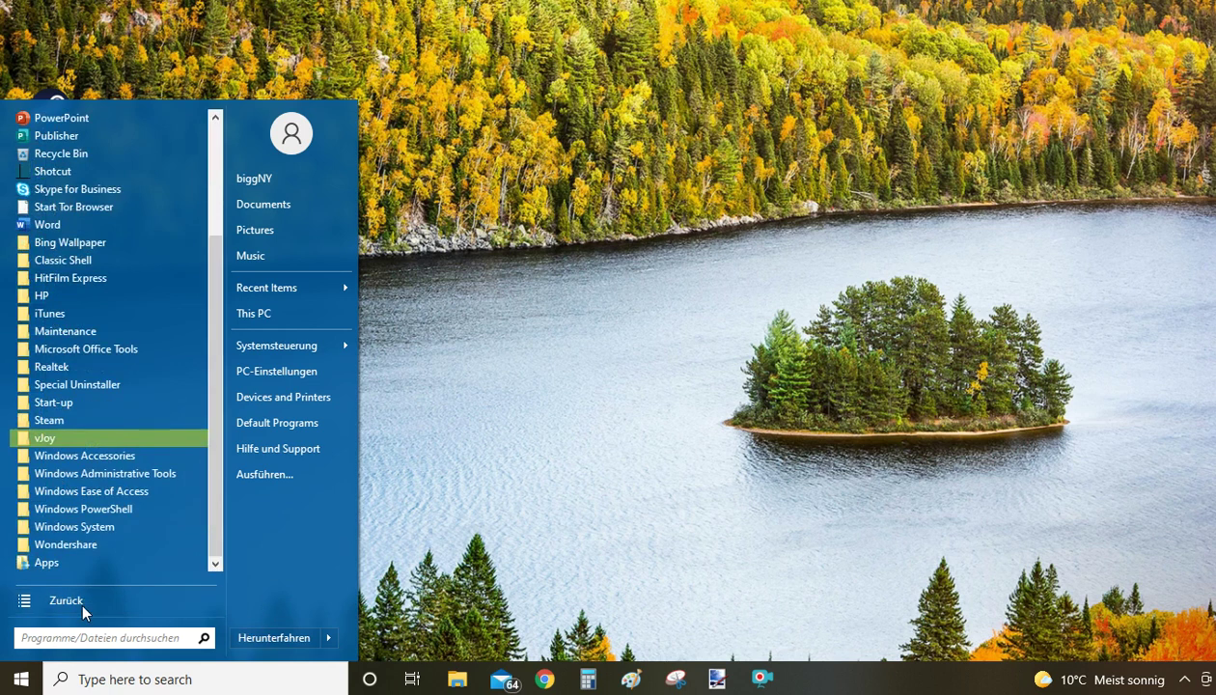
{"action": "scroll", "coordinate": [58, 424], "scroll_direction": "up", "scroll_amount": 1}
{"action": "scroll", "coordinate": [45, 349], "scroll_direction": "down", "scroll_amount": 1}
{"action": "scroll", "coordinate": [50, 348], "scroll_direction": "up", "scroll_amount": 3}
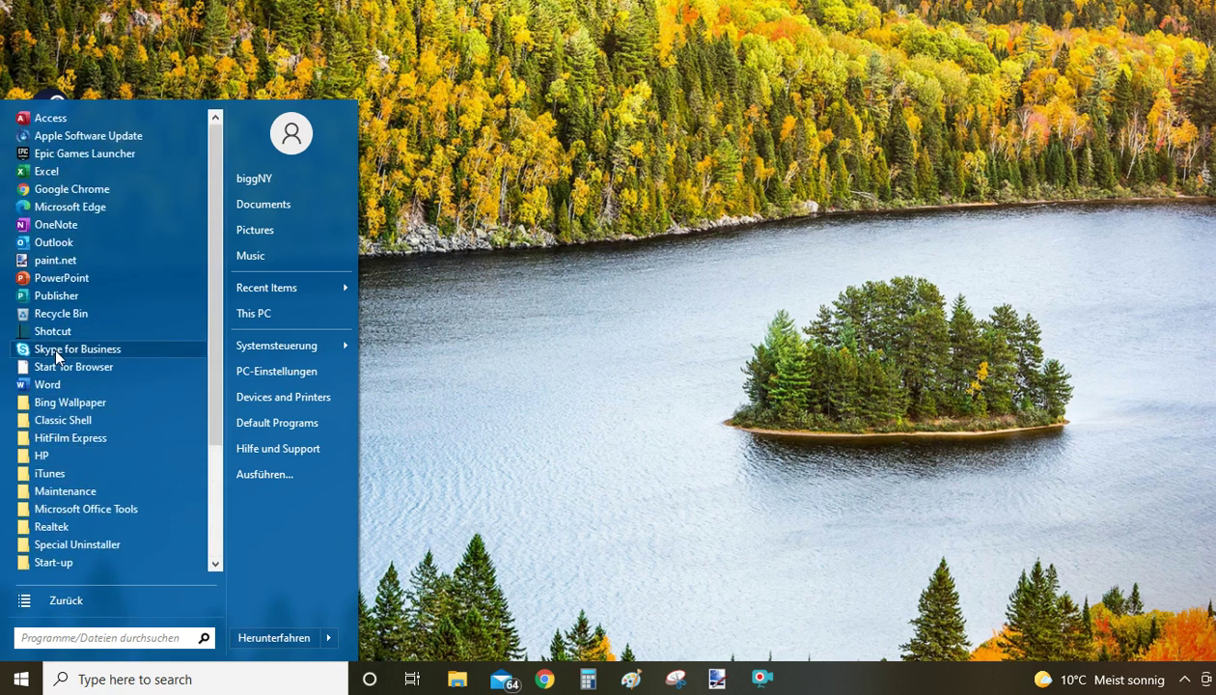
{"action": "scroll", "coordinate": [54, 344], "scroll_direction": "down", "scroll_amount": 3}
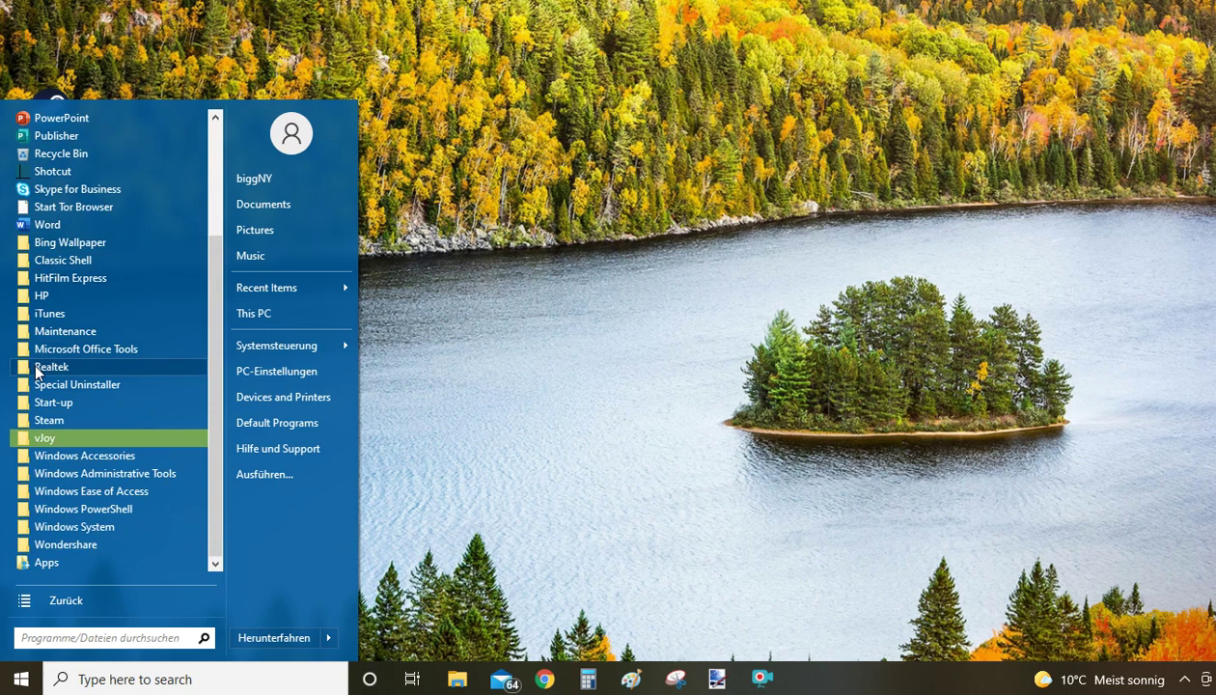
{"action": "left_click", "coordinate": [26, 441]}
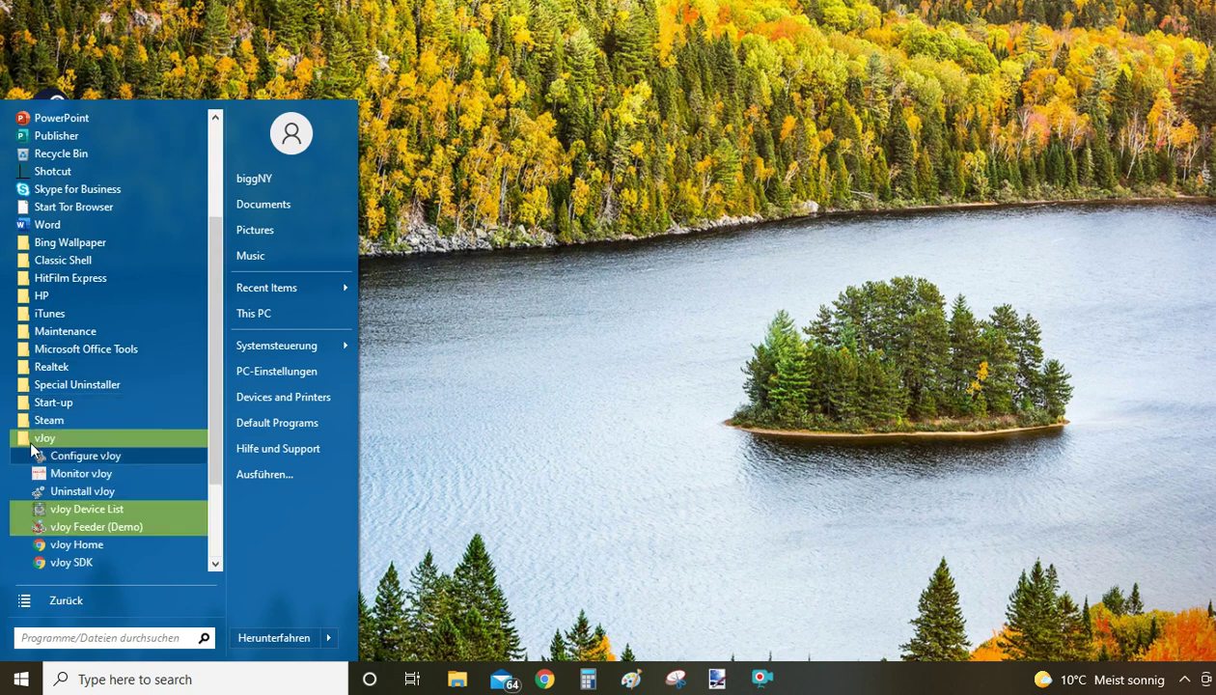
{"action": "left_click", "coordinate": [101, 492]}
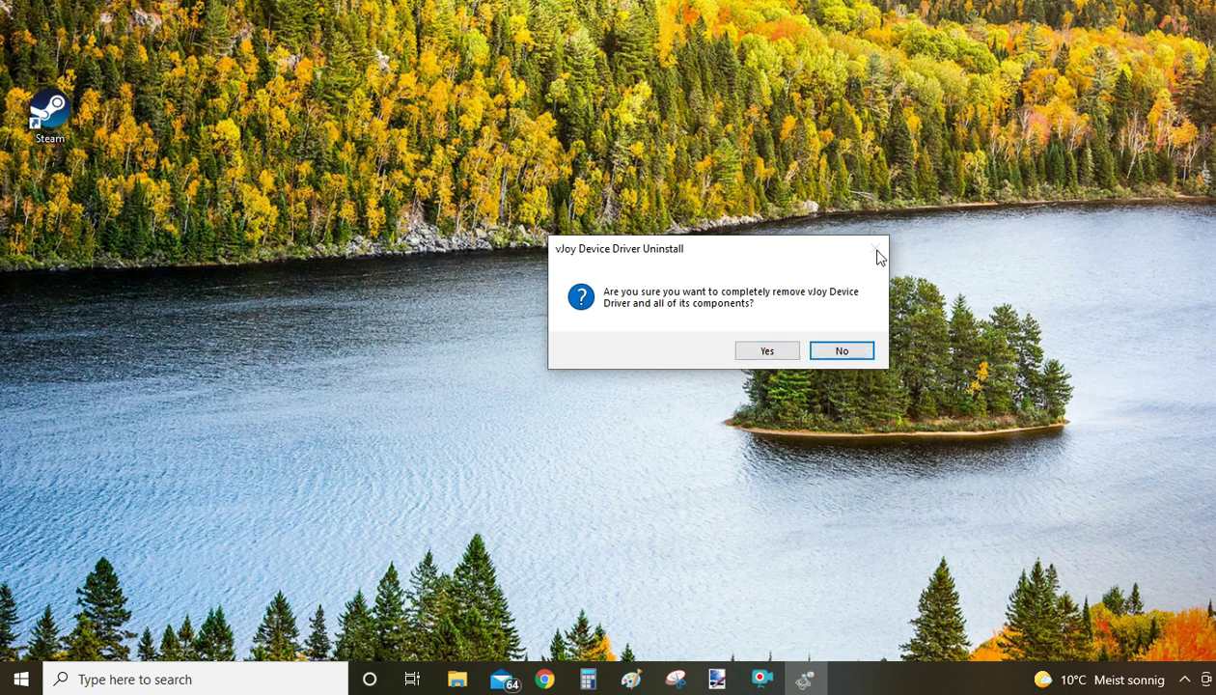
{"action": "left_click", "coordinate": [870, 353]}
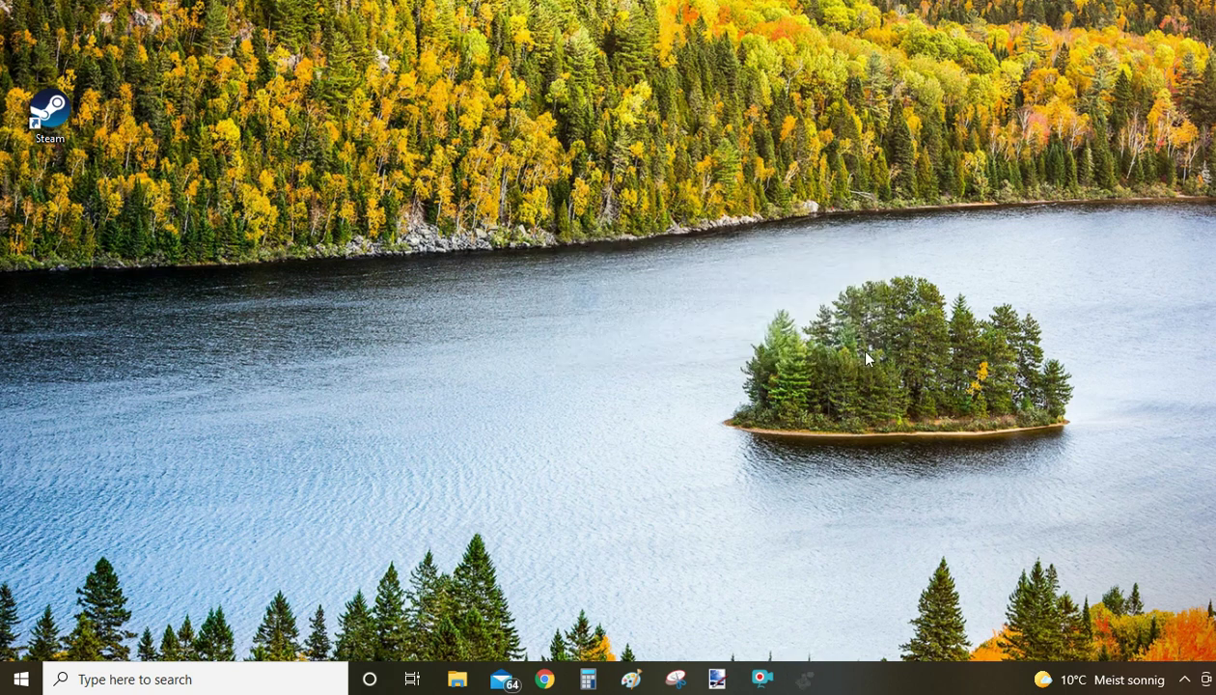
Step: Search Windows for "configure vjoy" and choose to uninstall the Configure vJoy app, opening Programs and Features
{"action": "left_click", "coordinate": [124, 679]}
{"action": "type", "text": "confi"}
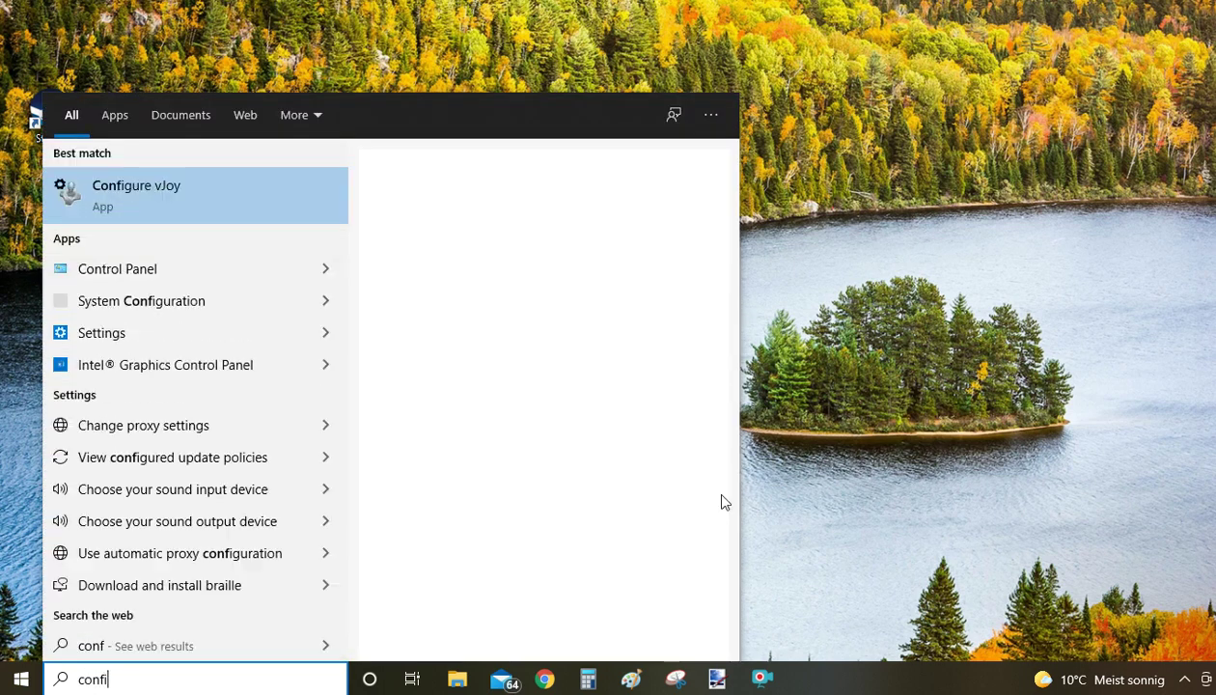
{"action": "type", "text": "gure vjoy"}
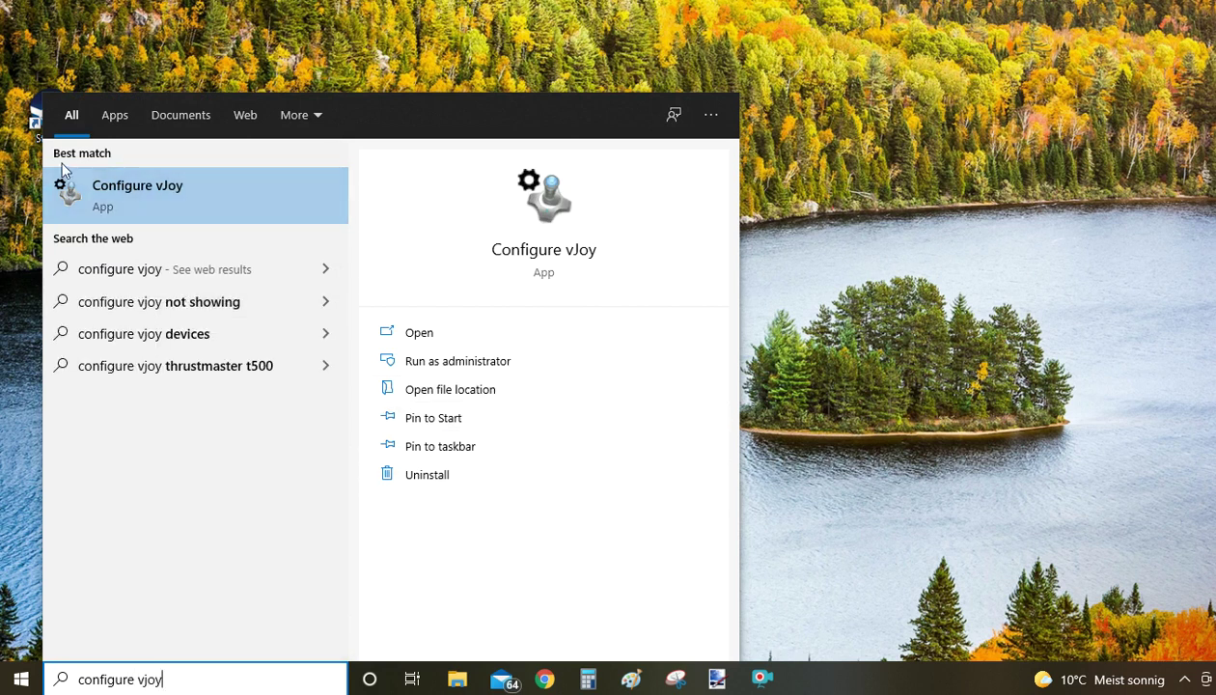
{"action": "right_click", "coordinate": [126, 190]}
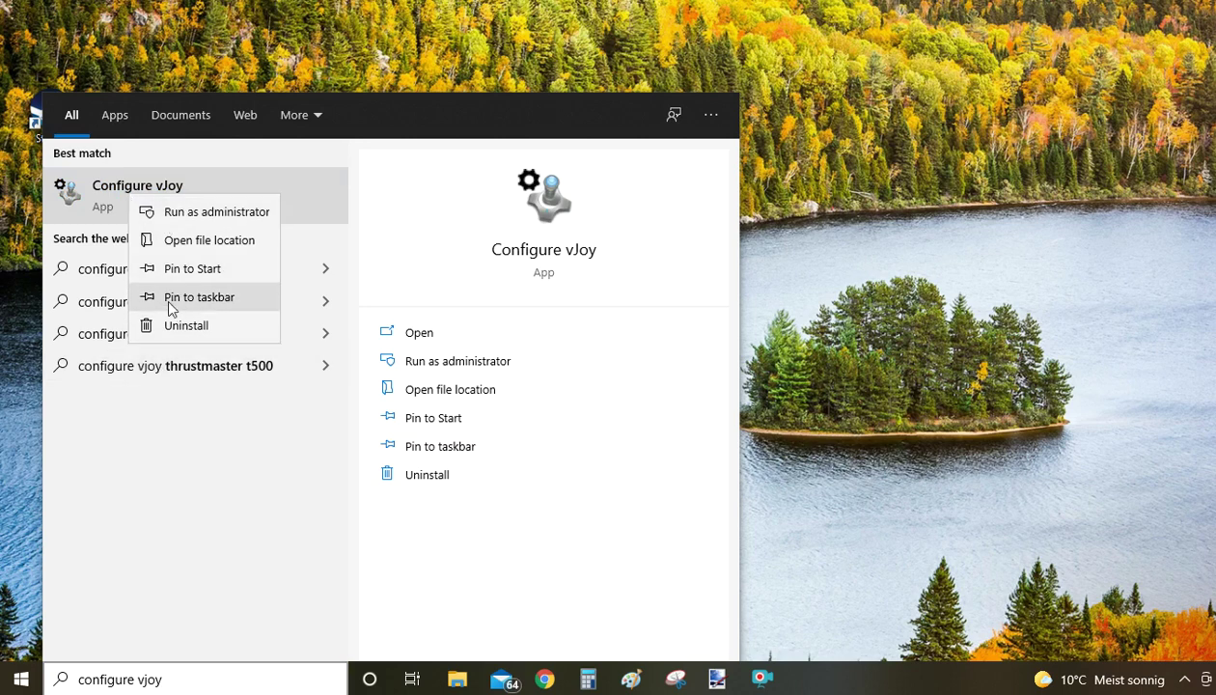
{"action": "left_click", "coordinate": [186, 334]}
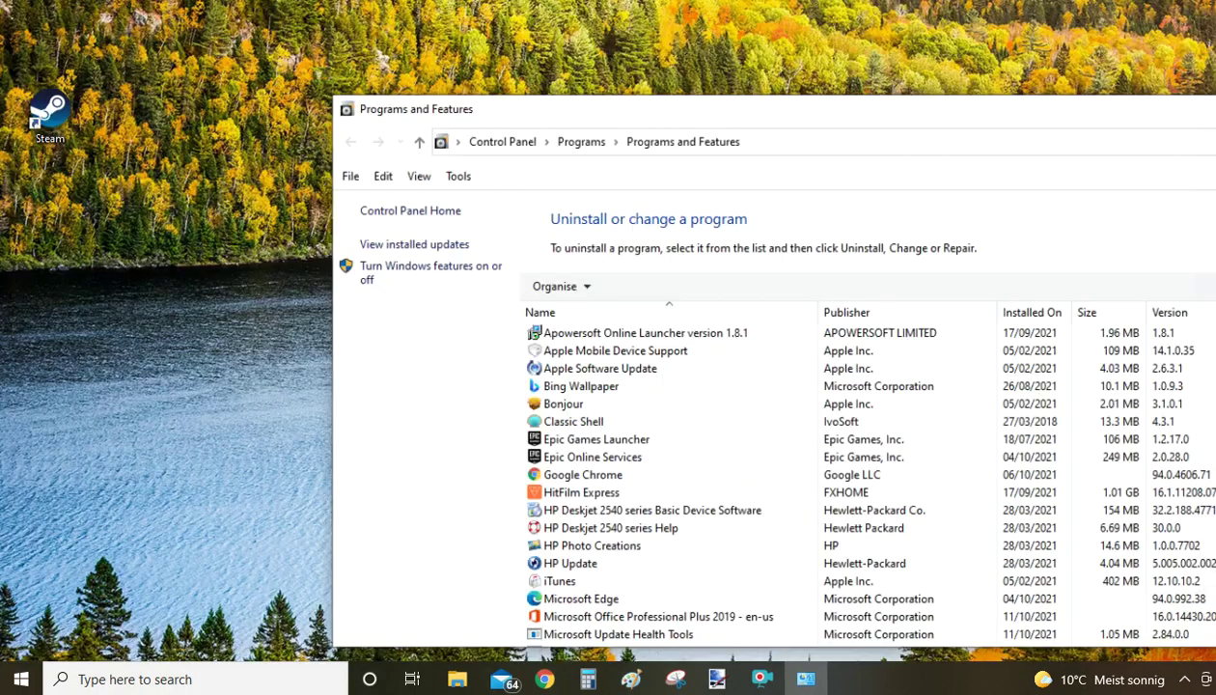
Step: Maximise Programs and Features, start uninstalling vJoy Device Driver 2.1.9.1, decline the removal and close the window
{"action": "left_click_drag", "start_coordinate": [743, 154], "coordinate": [450, 125]}
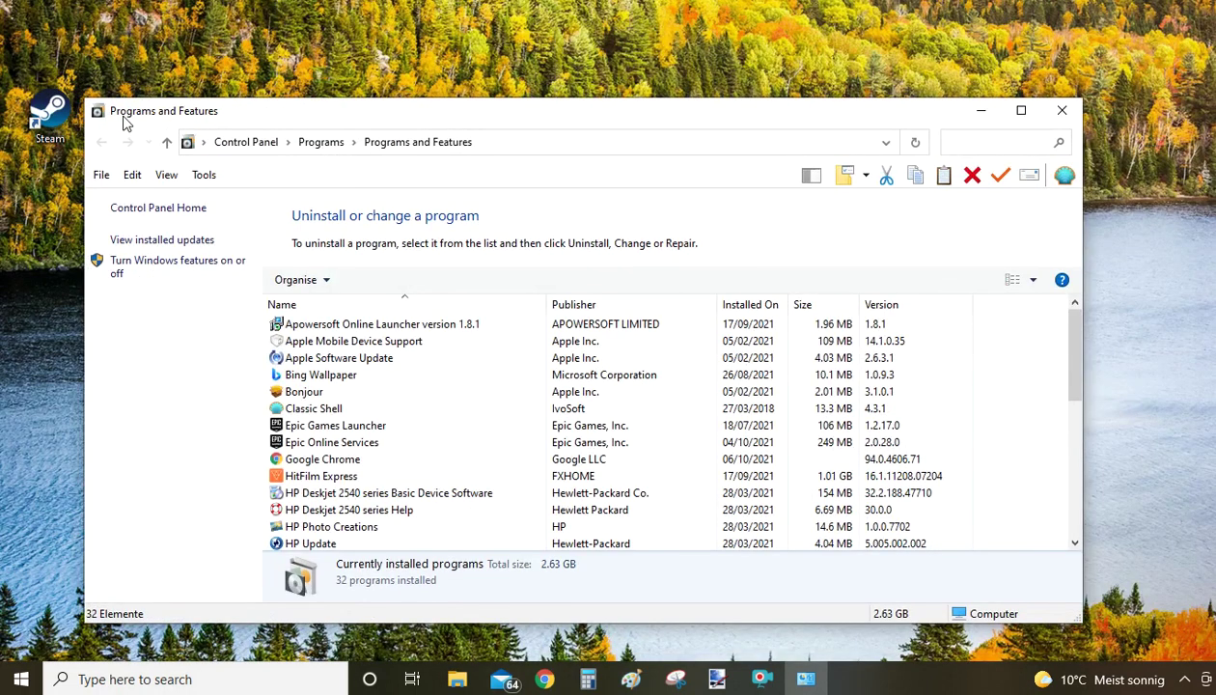
{"action": "left_click", "coordinate": [1020, 110]}
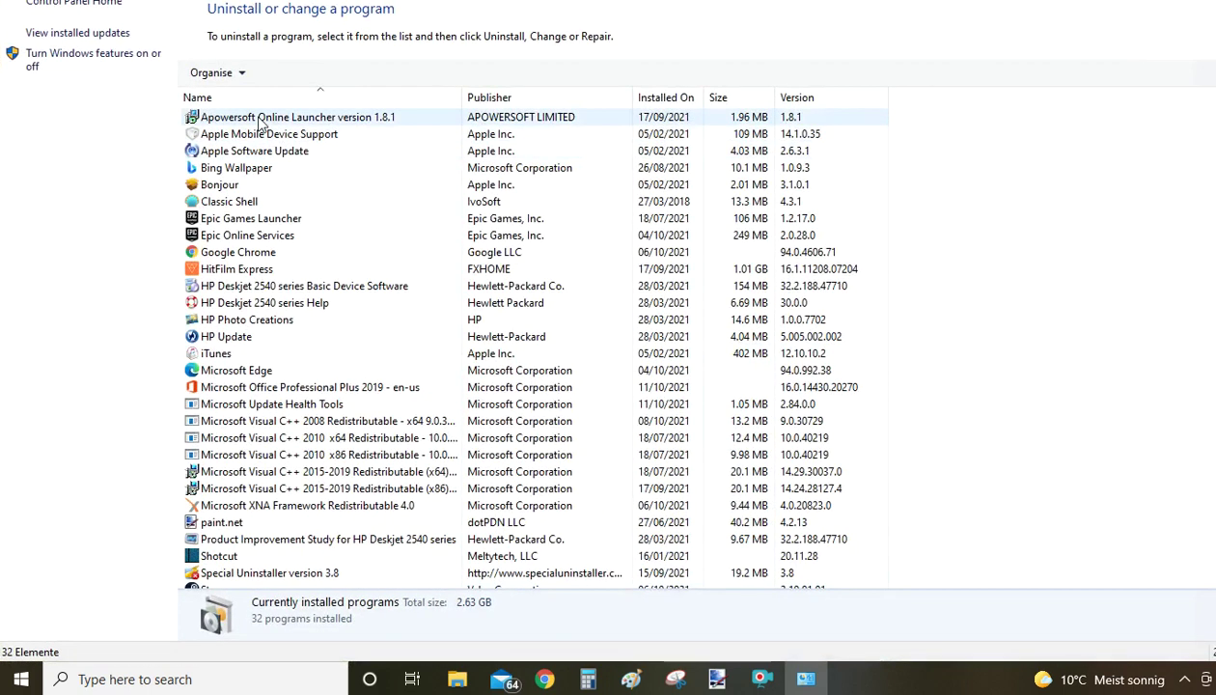
{"action": "scroll", "coordinate": [218, 190], "scroll_direction": "down", "scroll_amount": 1}
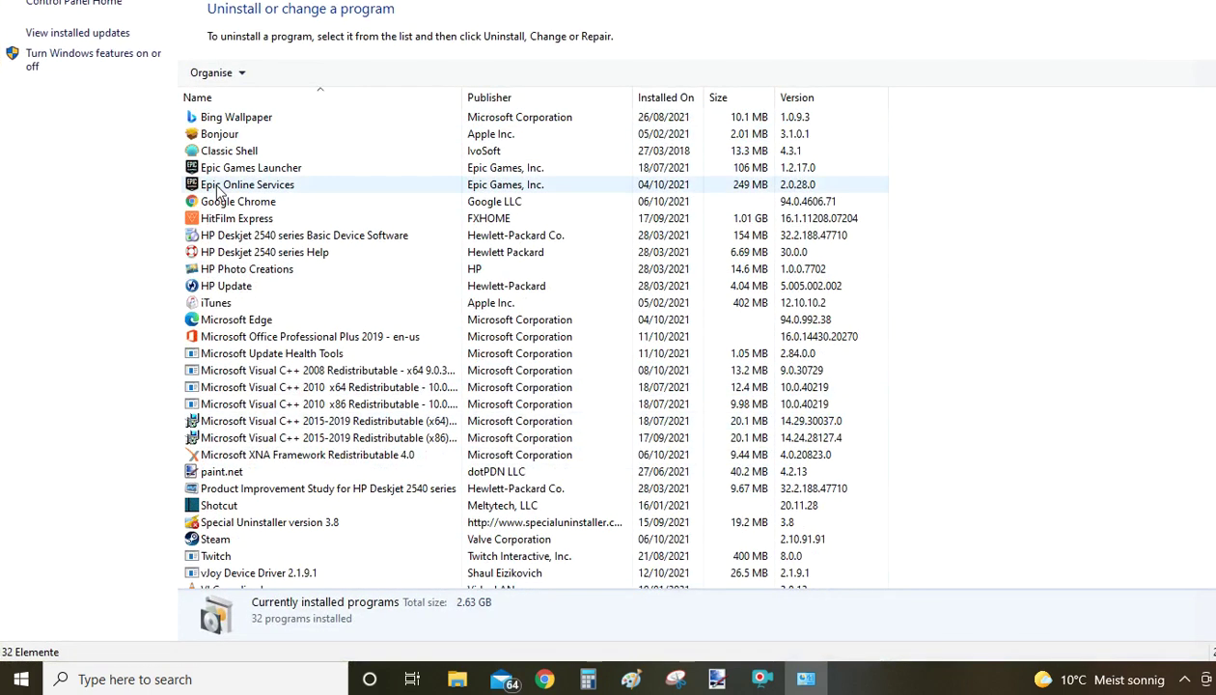
{"action": "scroll", "coordinate": [218, 190], "scroll_direction": "up", "scroll_amount": 1}
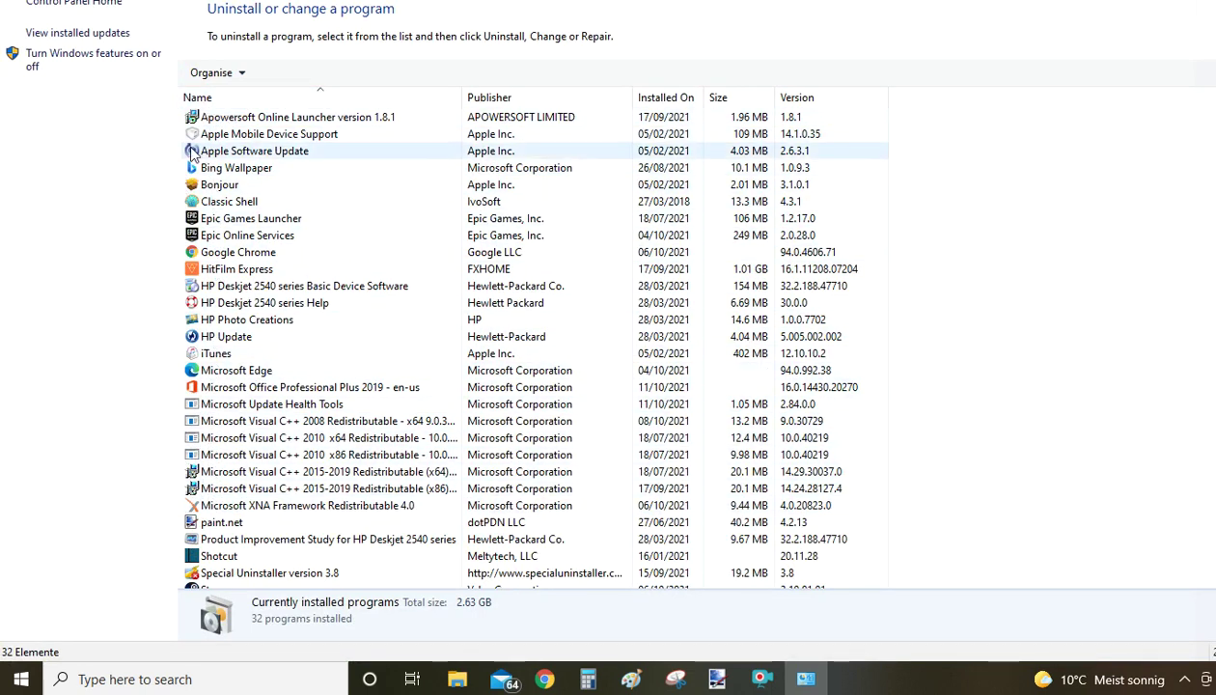
{"action": "scroll", "coordinate": [191, 154], "scroll_direction": "down", "scroll_amount": 2}
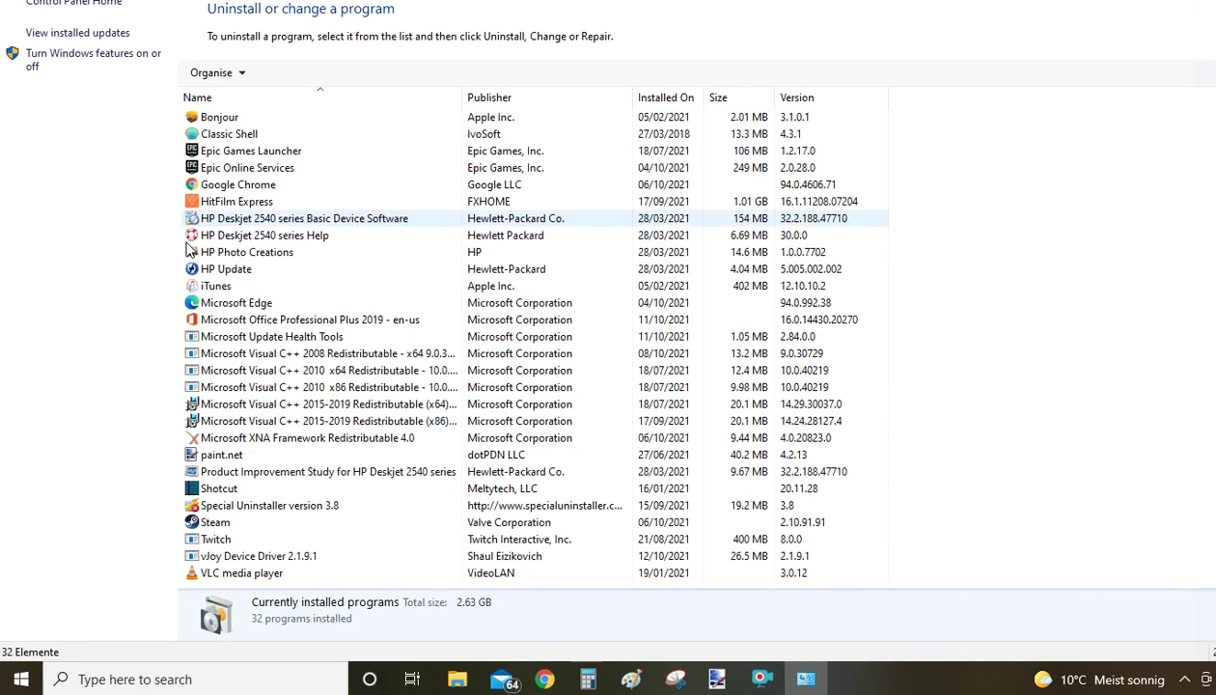
{"action": "left_click", "coordinate": [294, 560]}
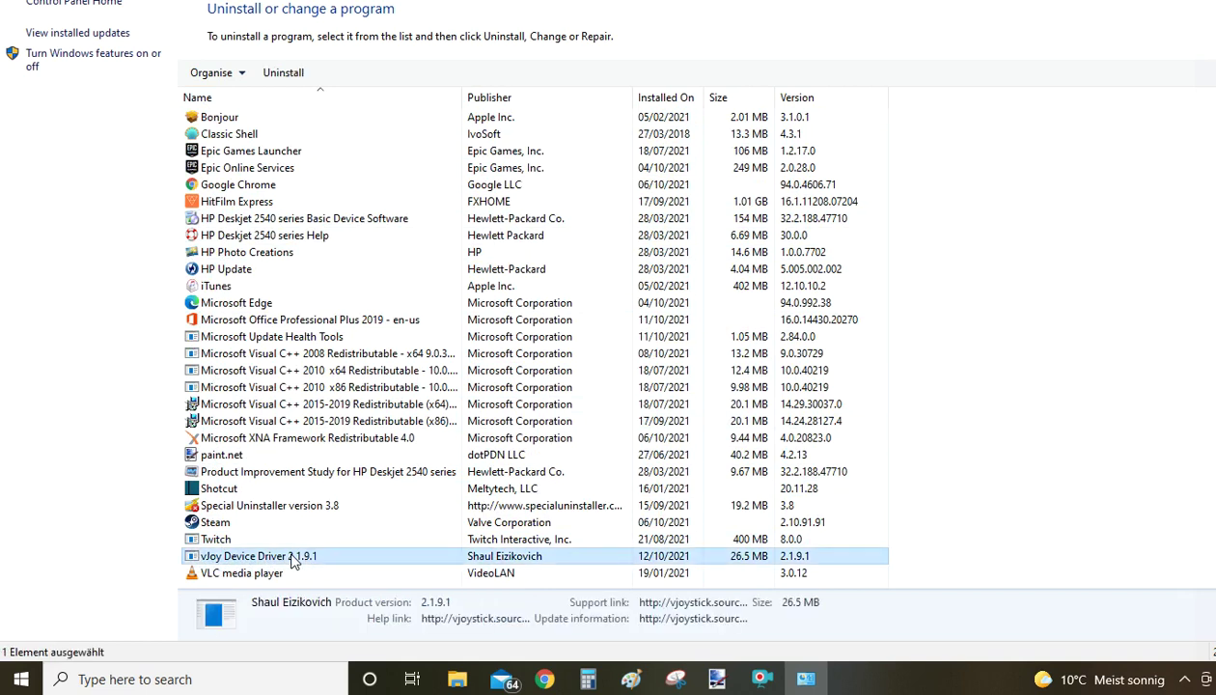
{"action": "double_click", "coordinate": [293, 557]}
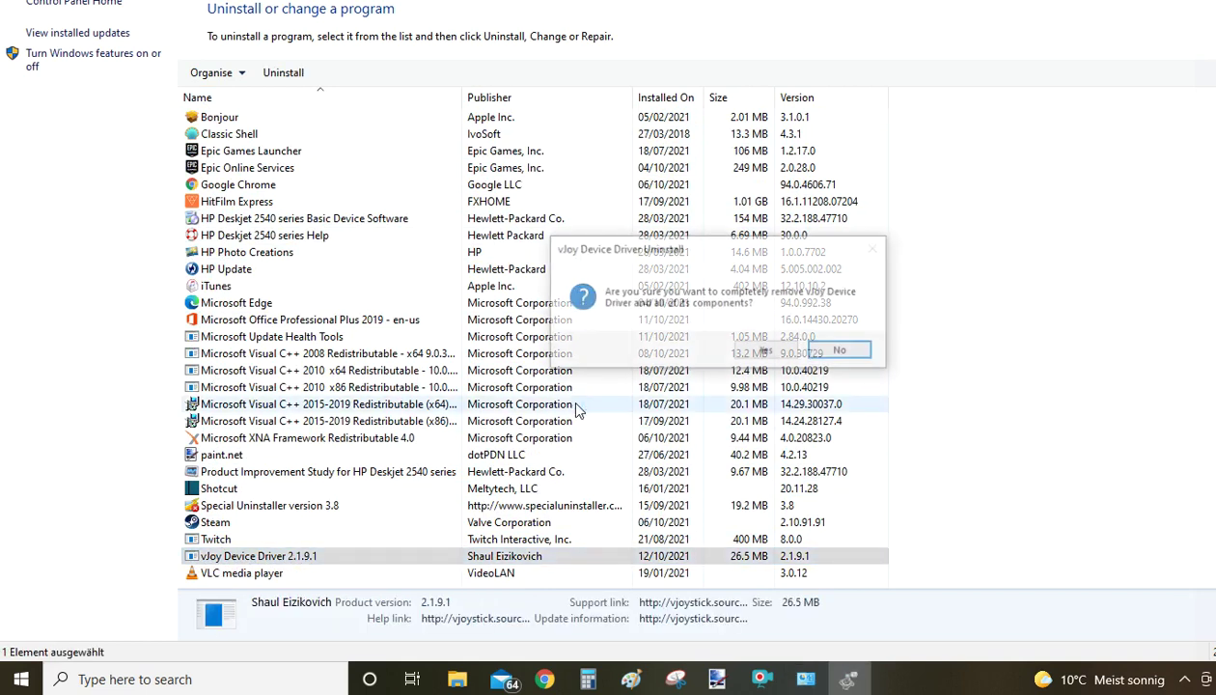
{"action": "left_click", "coordinate": [841, 350]}
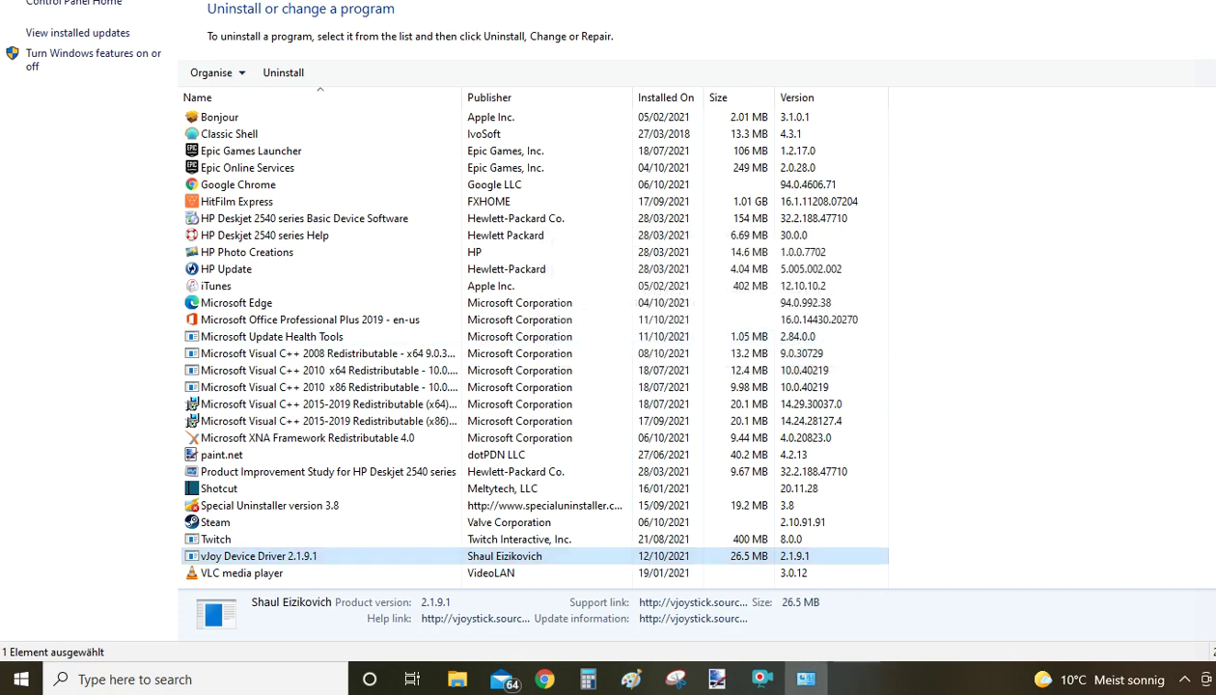
{"action": "key", "text": "alt+F4"}
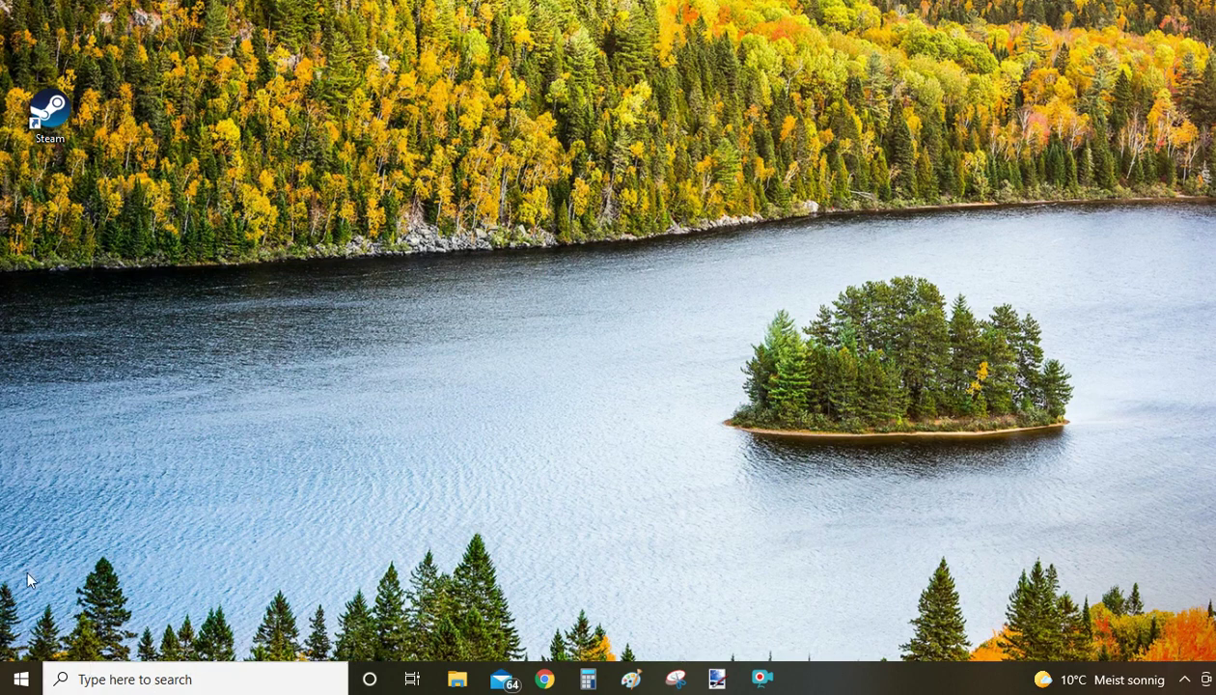
Step: Search Windows for "remove", open Add or remove programs and maximise its window
{"action": "left_click", "coordinate": [141, 678]}
{"action": "type", "text": "remove"}
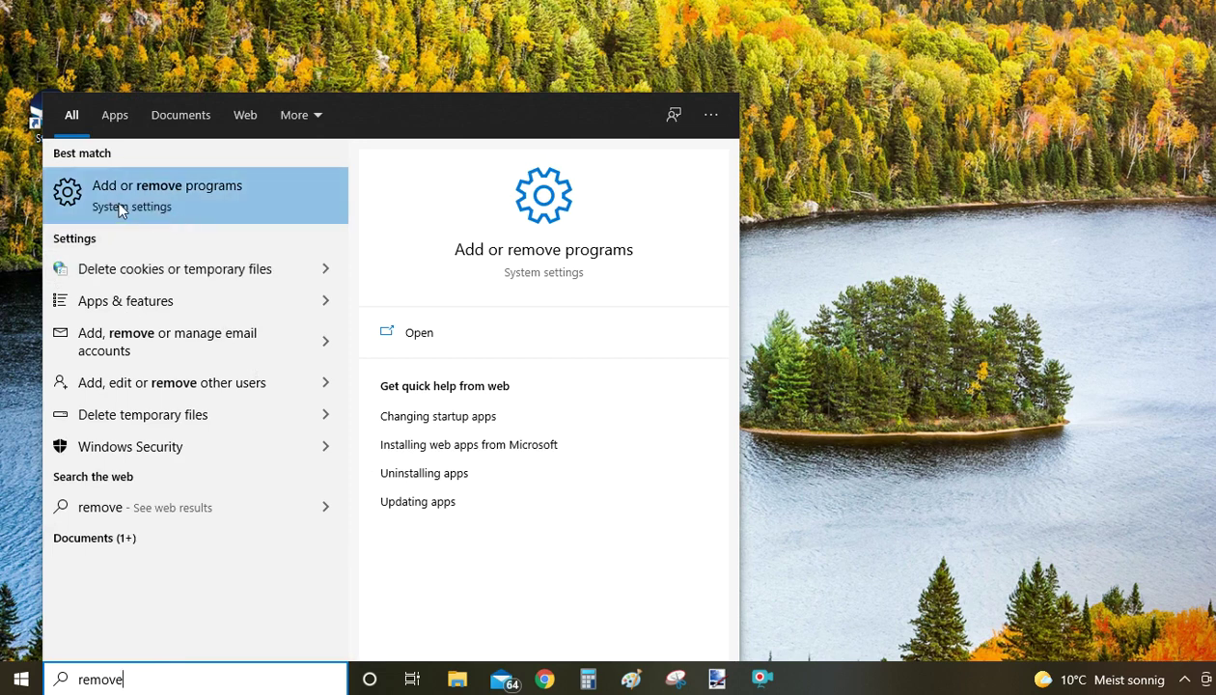
{"action": "left_click", "coordinate": [174, 186]}
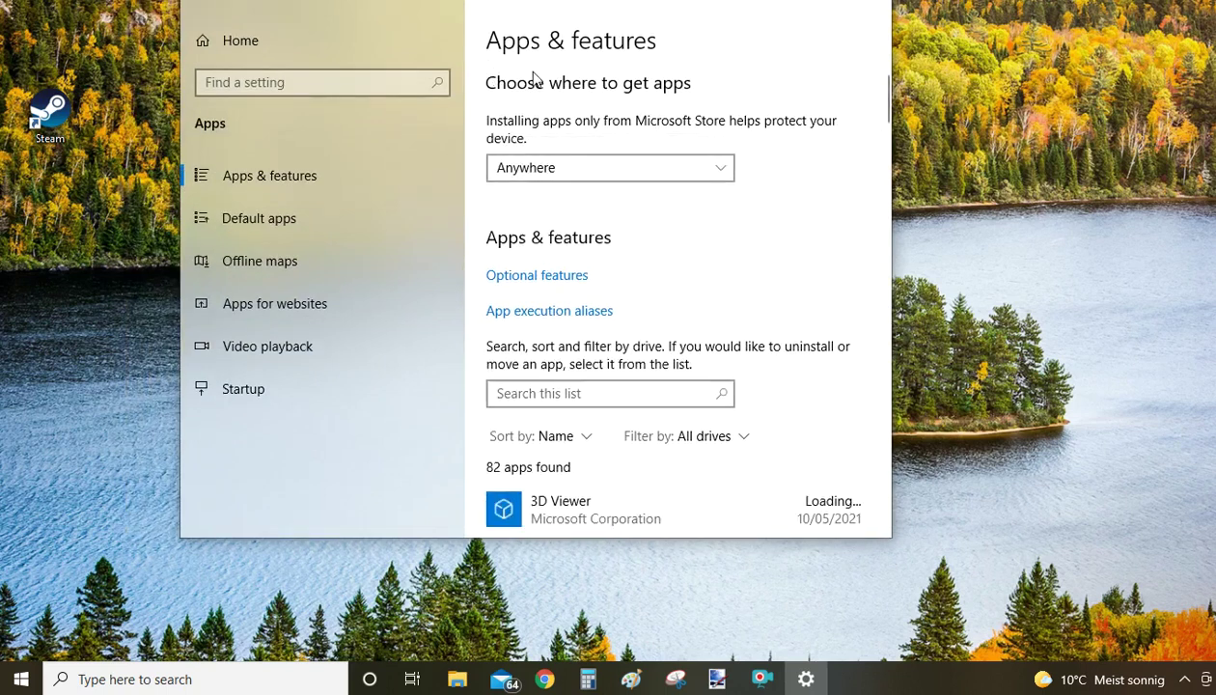
{"action": "left_click", "coordinate": [835, 2]}
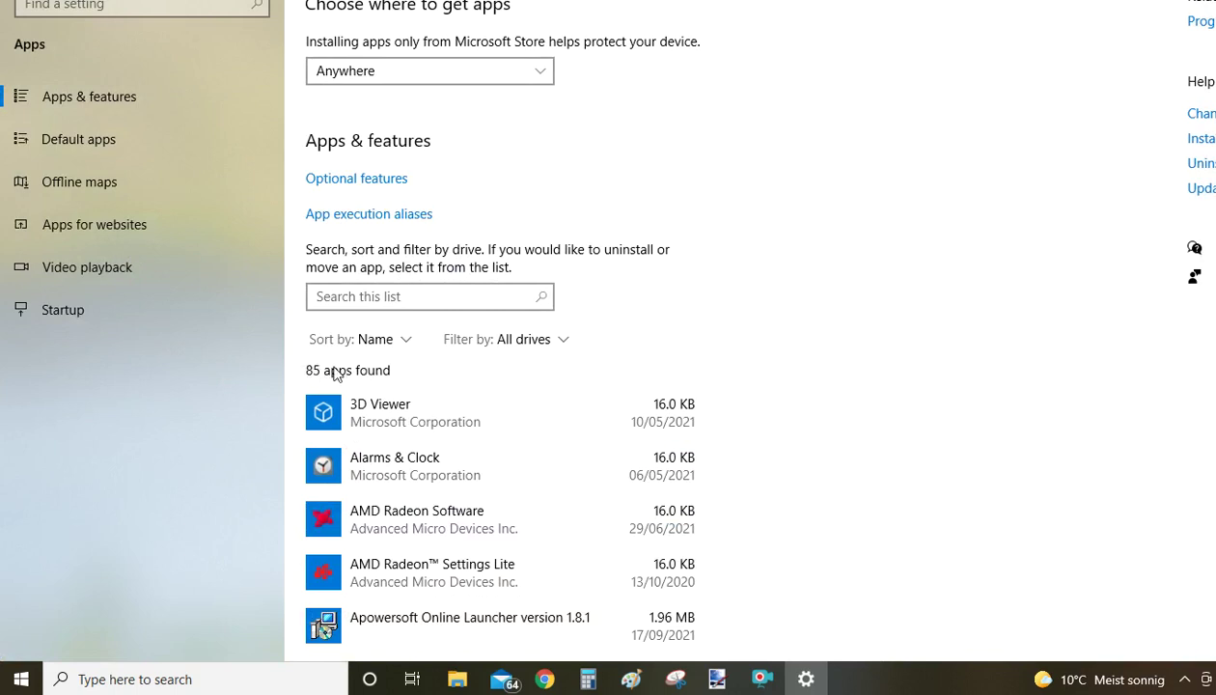
Step: Search the installed apps list for "vjoy"
{"action": "scroll", "coordinate": [358, 524], "scroll_direction": "down", "scroll_amount": 3}
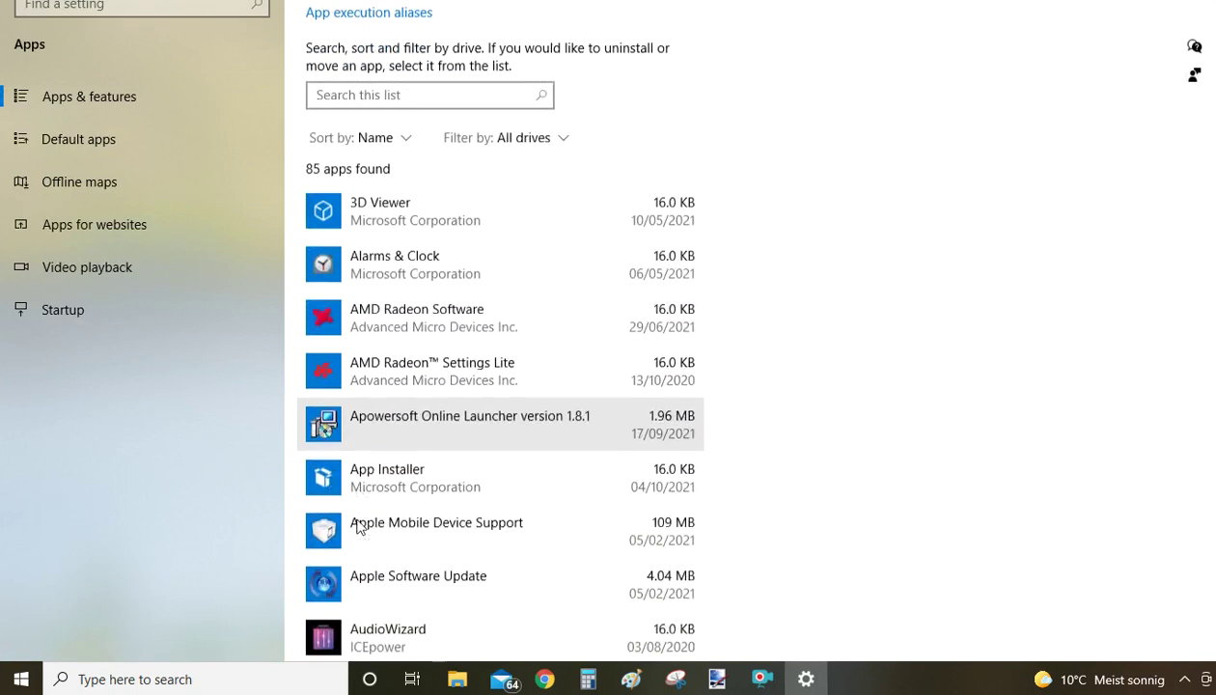
{"action": "scroll", "coordinate": [389, 431], "scroll_direction": "up", "scroll_amount": 3}
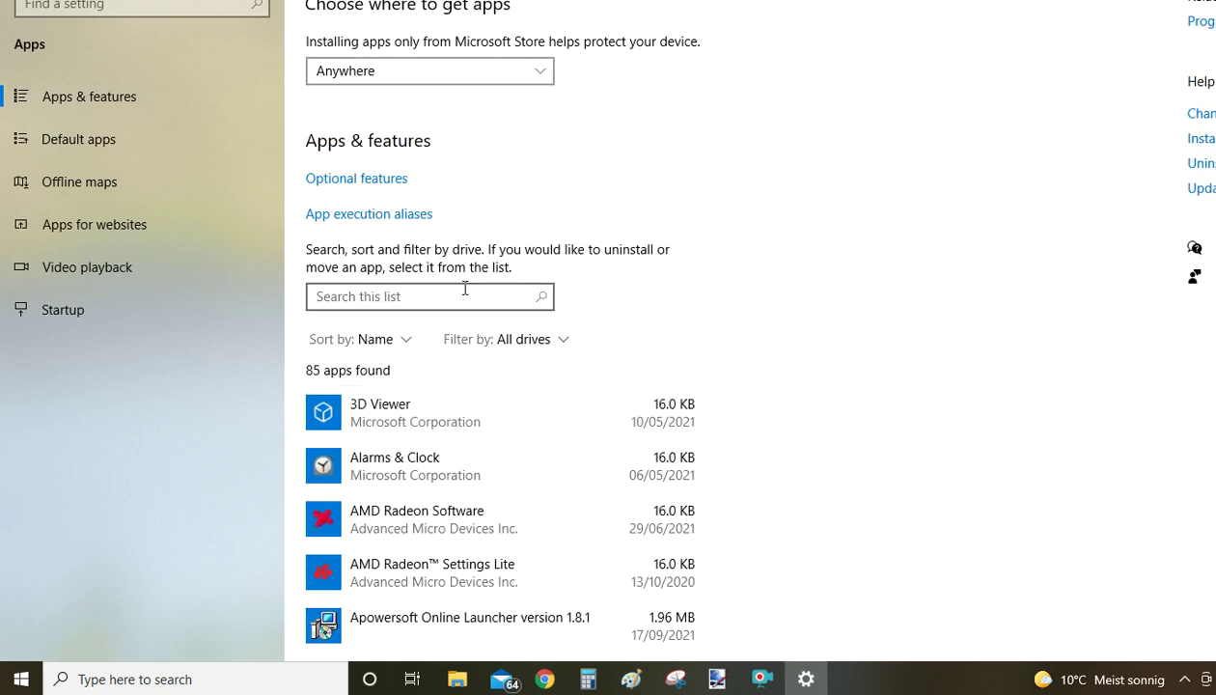
{"action": "left_click", "coordinate": [407, 293]}
{"action": "type", "text": "vjoy"}
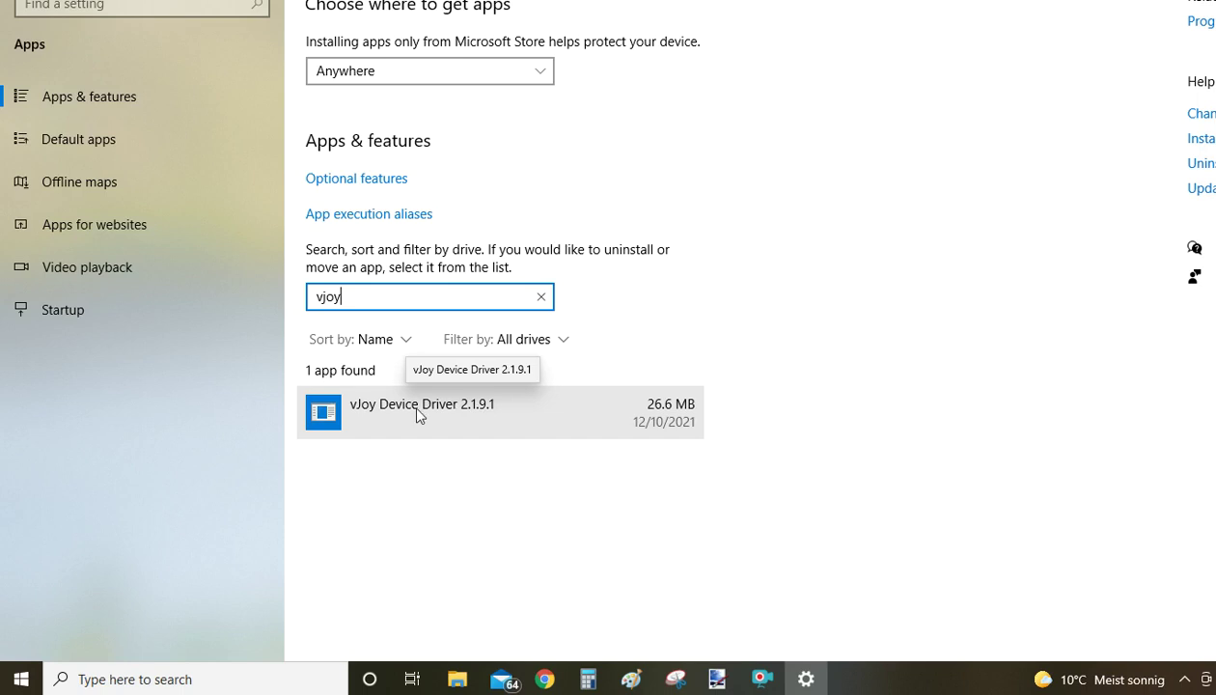
Step: Uninstall vJoy Device Driver 2.1.9.1 with all of its components and dismiss the completion message
{"action": "left_click", "coordinate": [360, 405]}
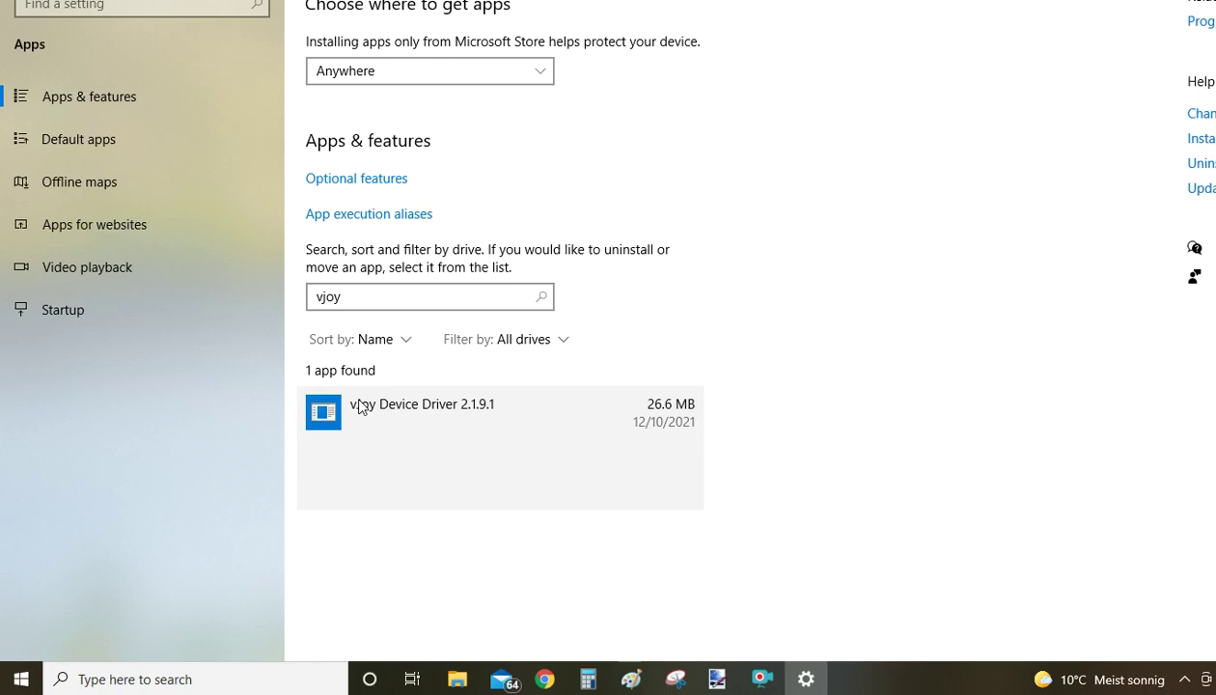
{"action": "left_click", "coordinate": [661, 490]}
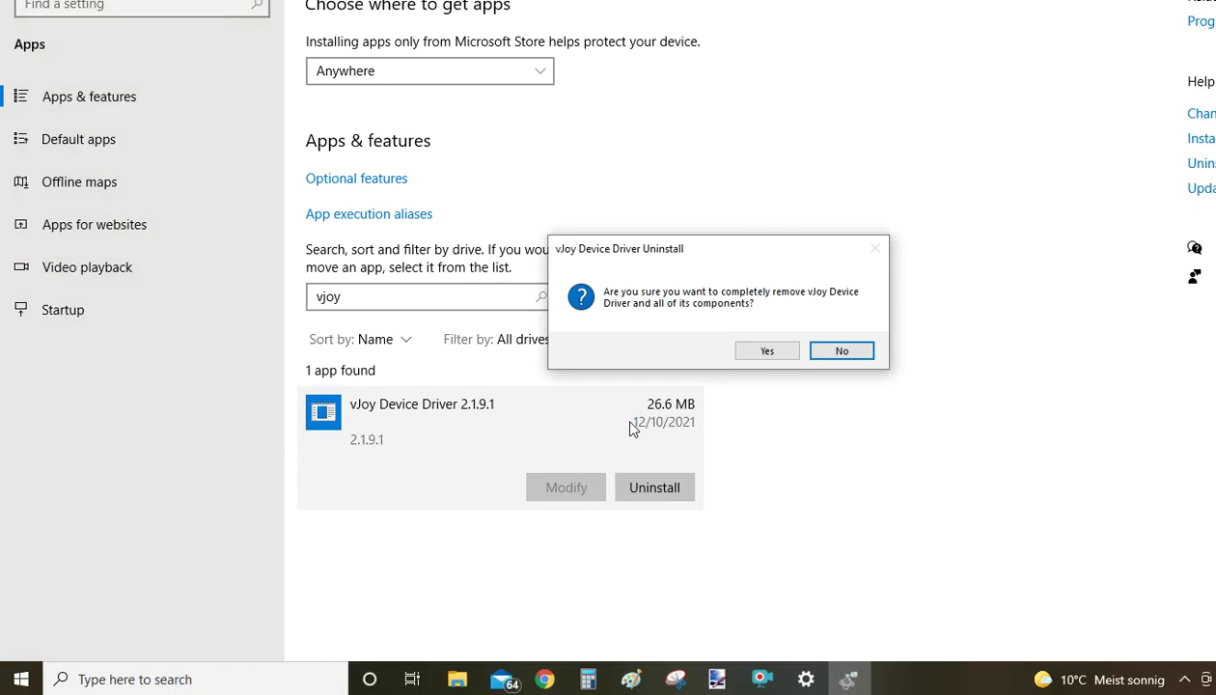
{"action": "left_click", "coordinate": [767, 351]}
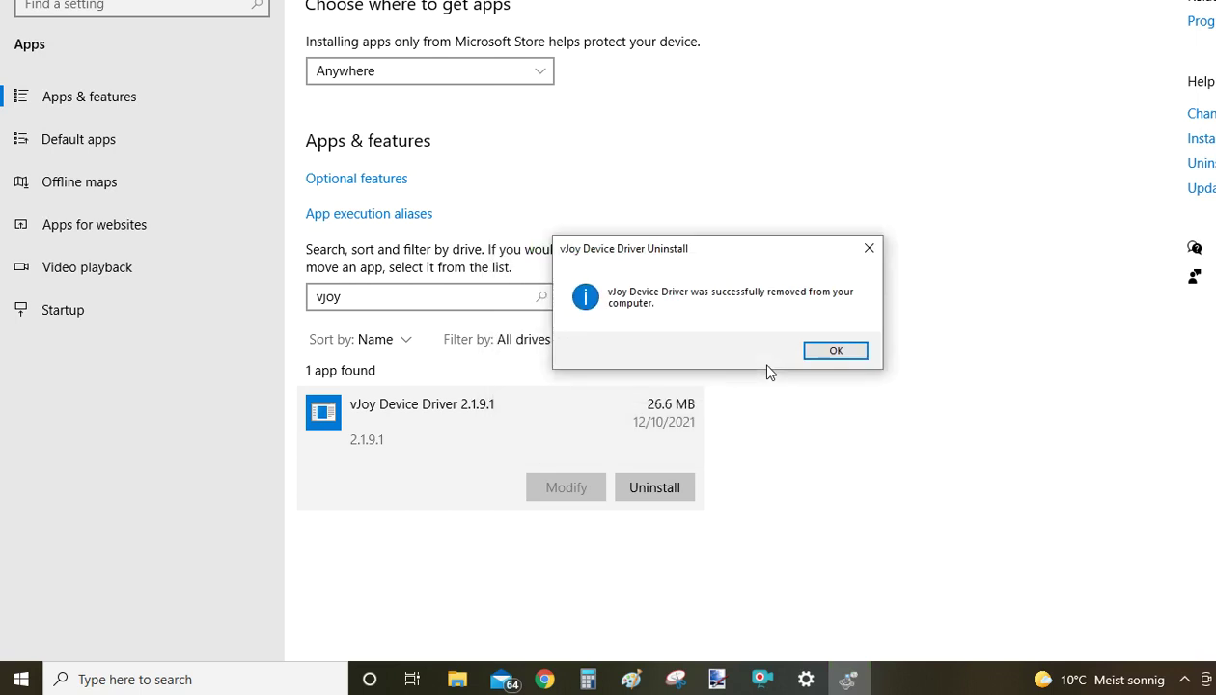
{"action": "left_click", "coordinate": [836, 351]}
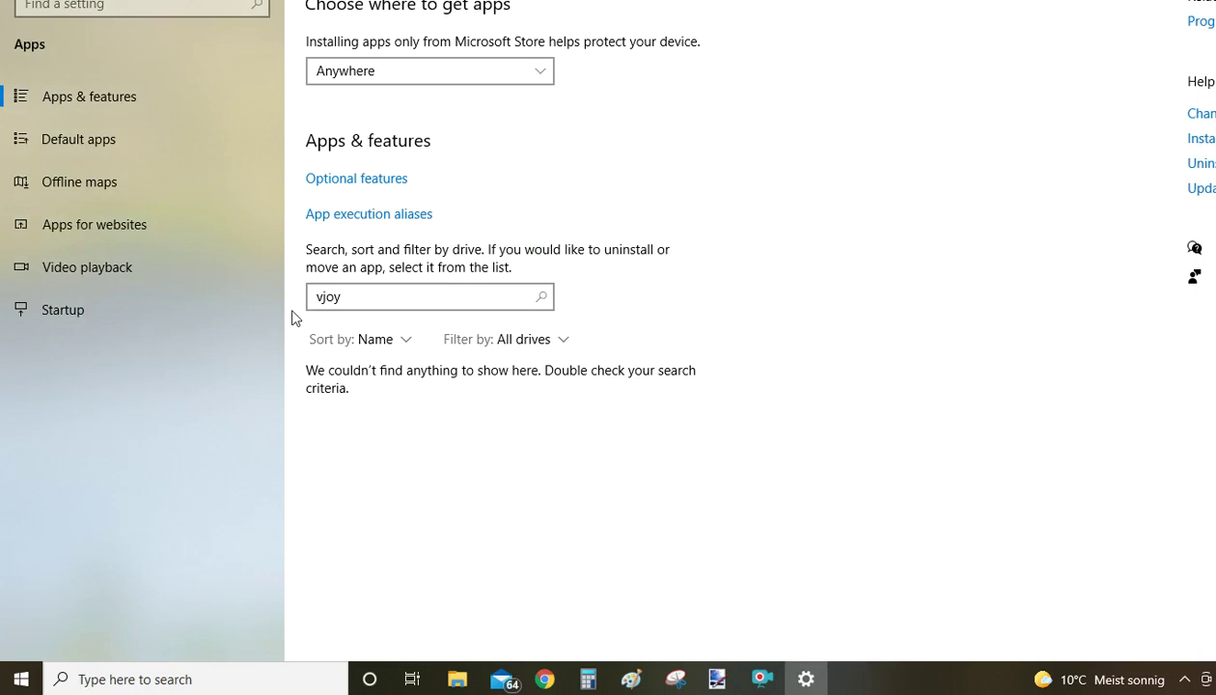